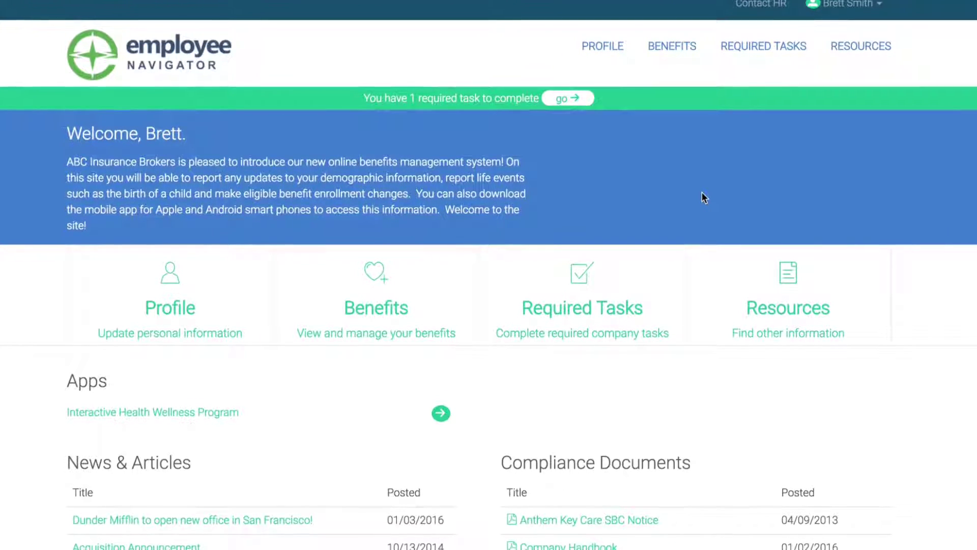
# Open the employee's Profile Overview from the Personnel File menu.
pyautogui.click(174, 284)
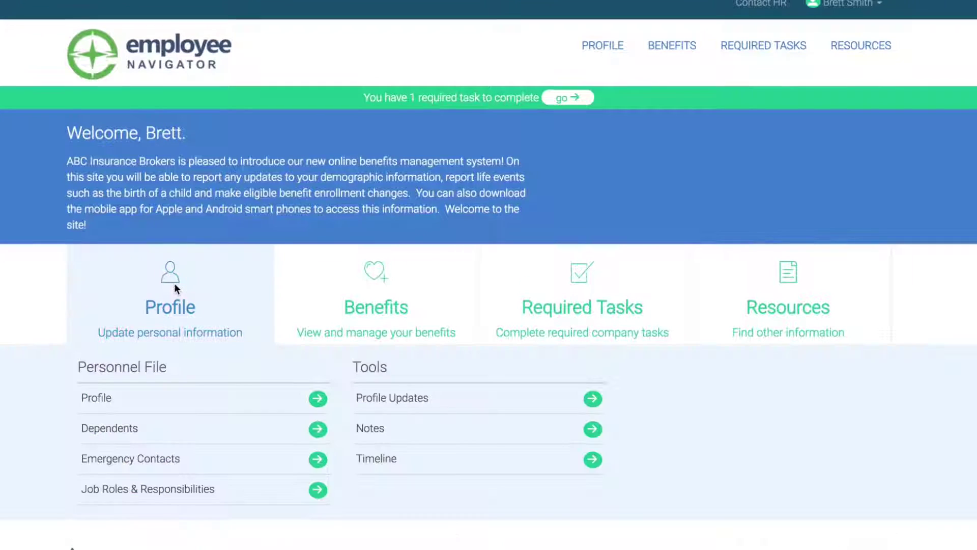
pyautogui.click(135, 402)
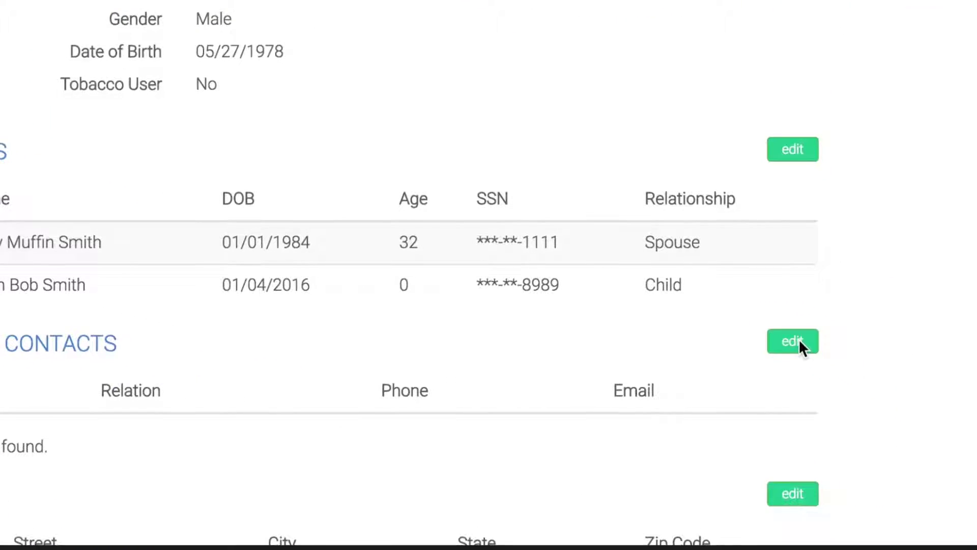
pyautogui.click(794, 342)
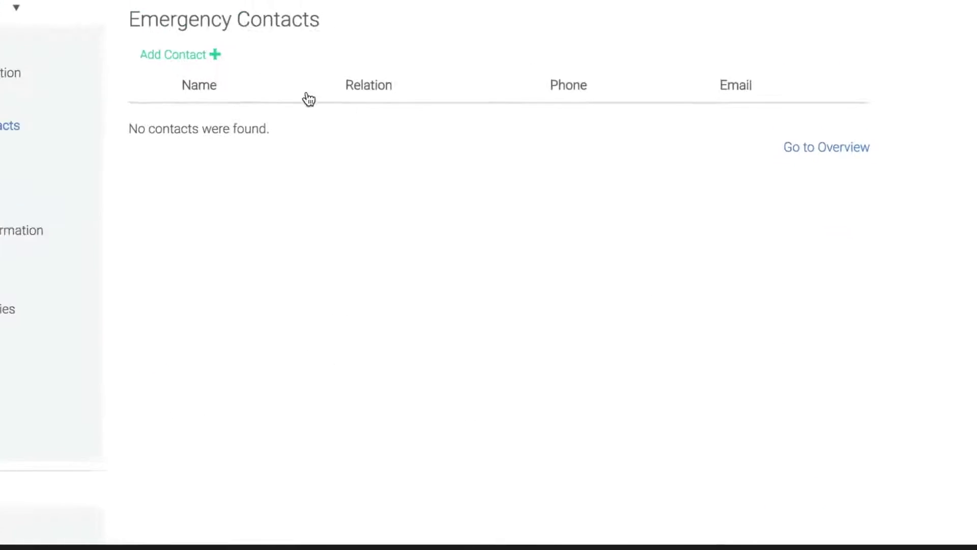
pyautogui.click(331, 134)
pyautogui.click(468, 96)
pyautogui.write('Kyle')
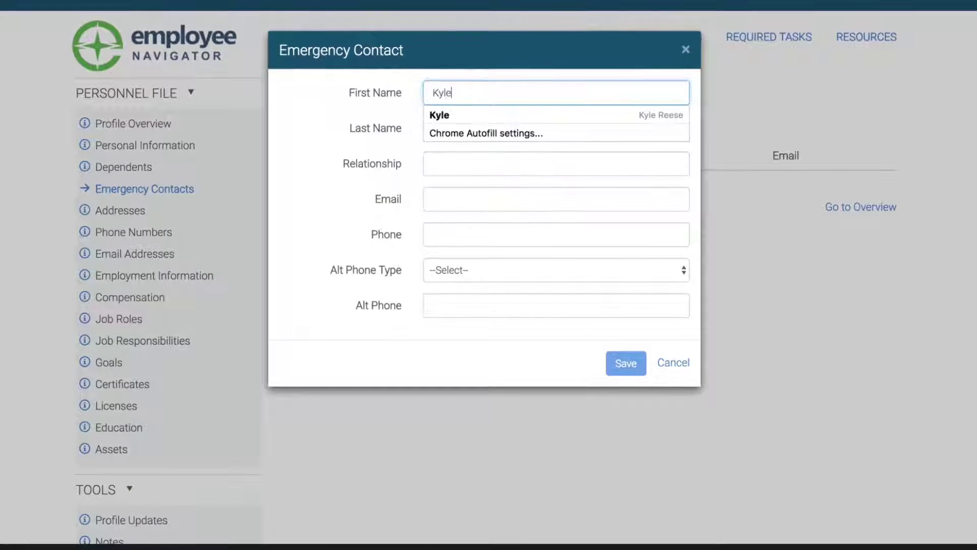
pyautogui.press('Tab')
pyautogui.write('S')
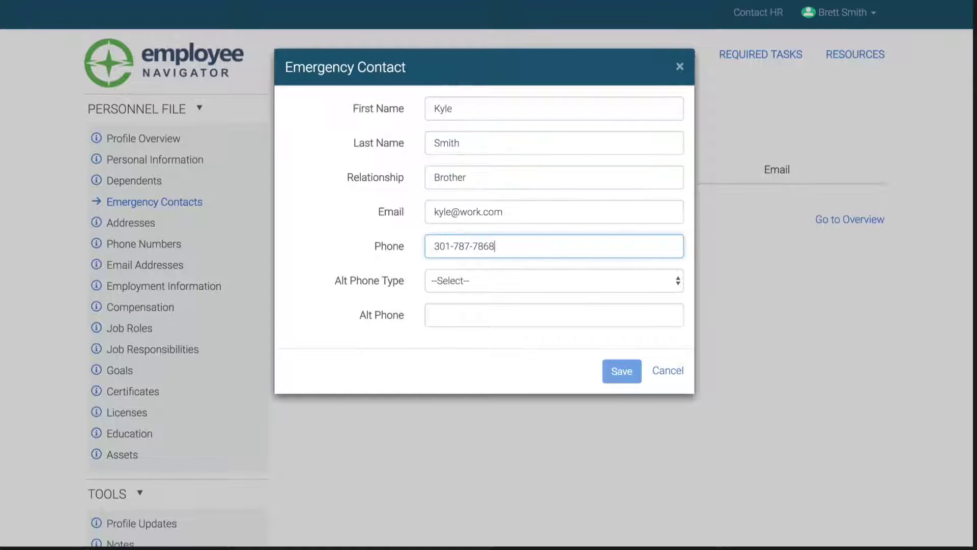
pyautogui.click(619, 374)
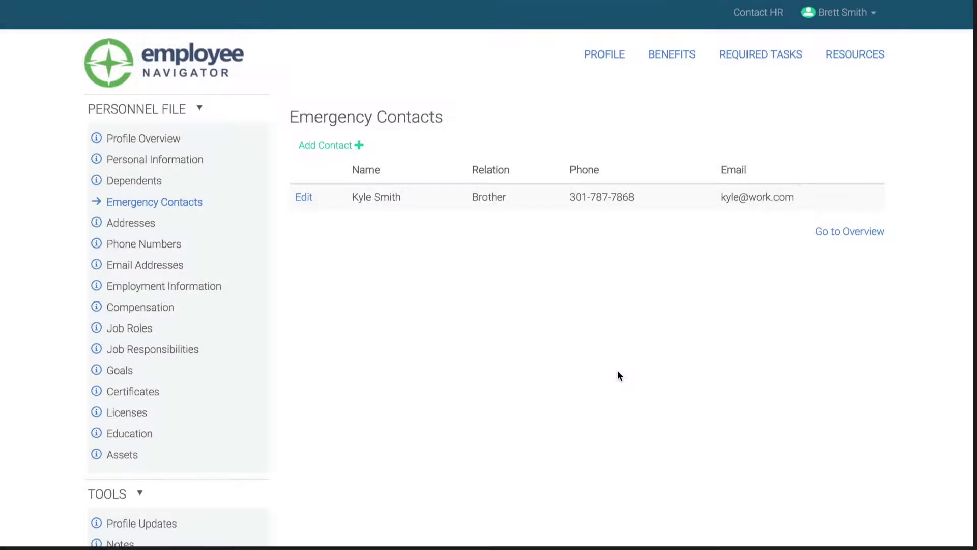
# Return to the home dashboard and expand its Benefits section.
pyautogui.click(157, 56)
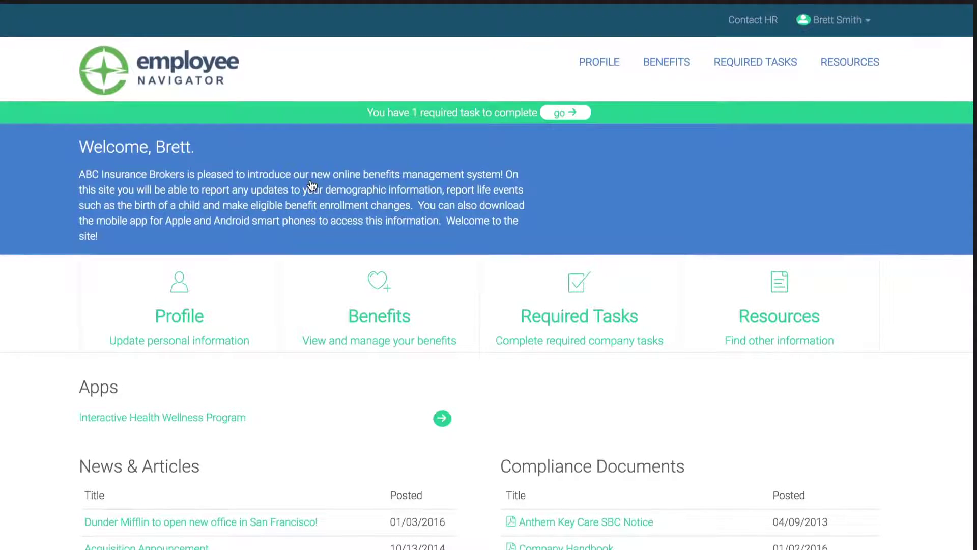
pyautogui.click(398, 306)
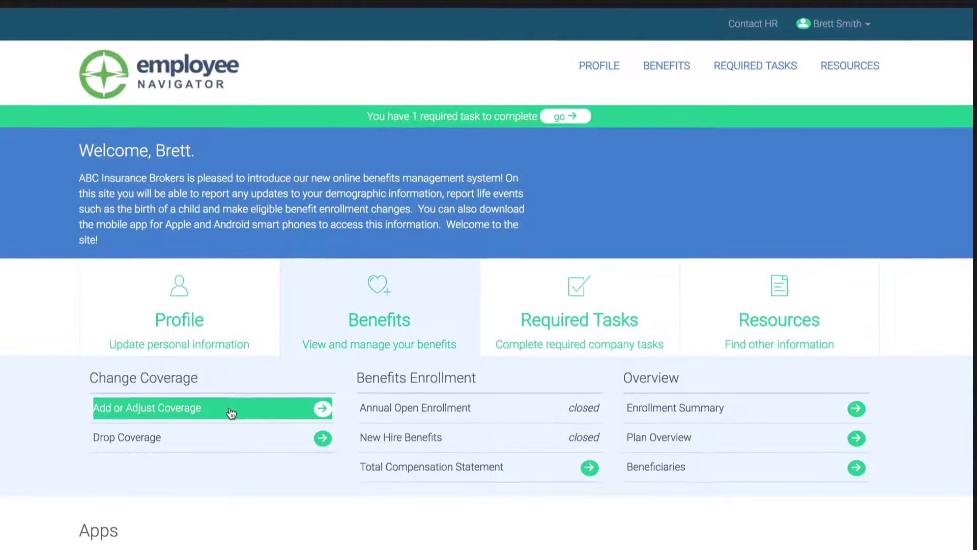
# Start a 'Had a baby' coverage change dated 07/23/2016 and begin a new dependent.
pyautogui.click(232, 410)
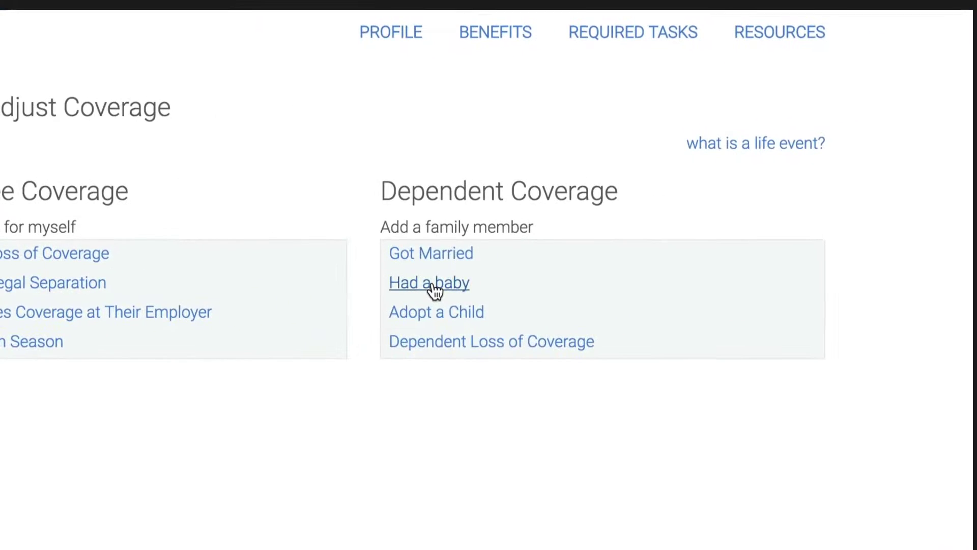
pyautogui.click(434, 289)
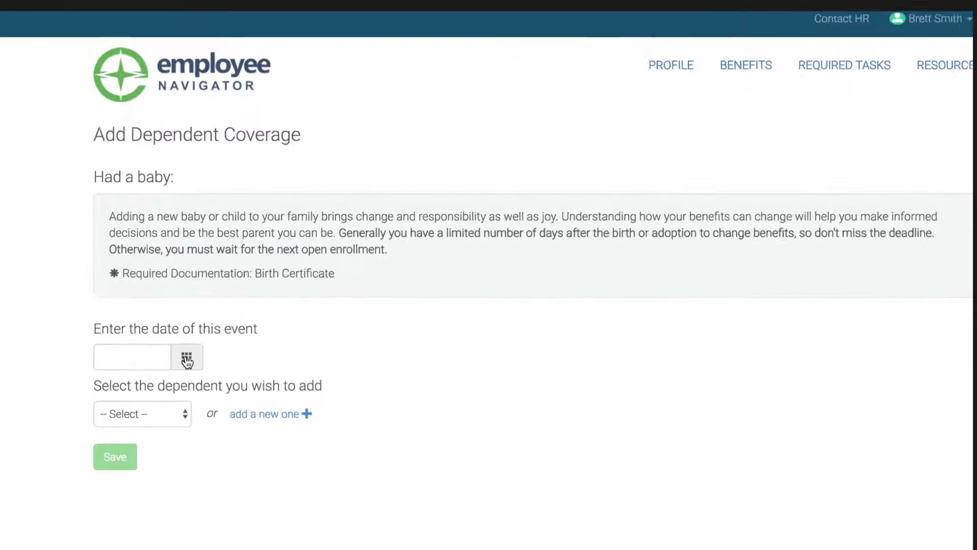
pyautogui.click(168, 331)
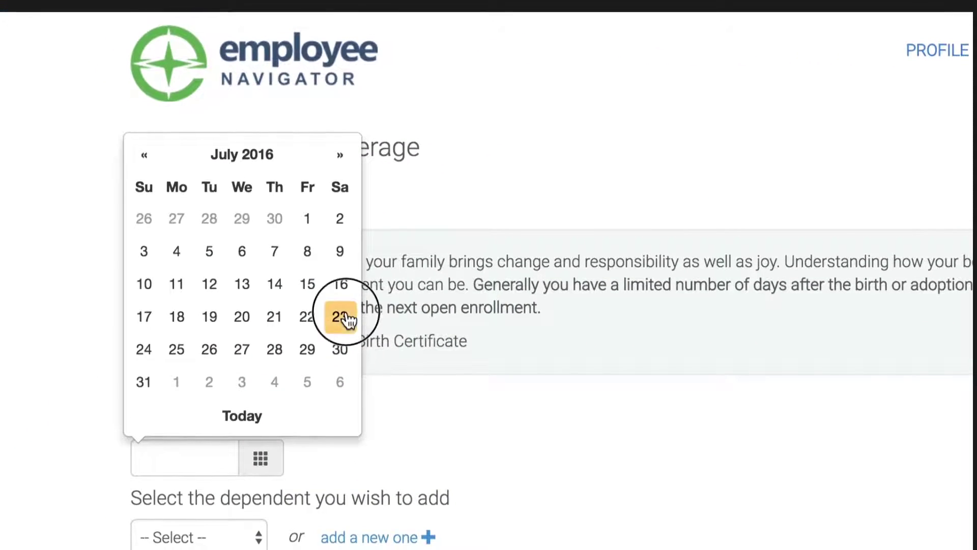
pyautogui.click(340, 317)
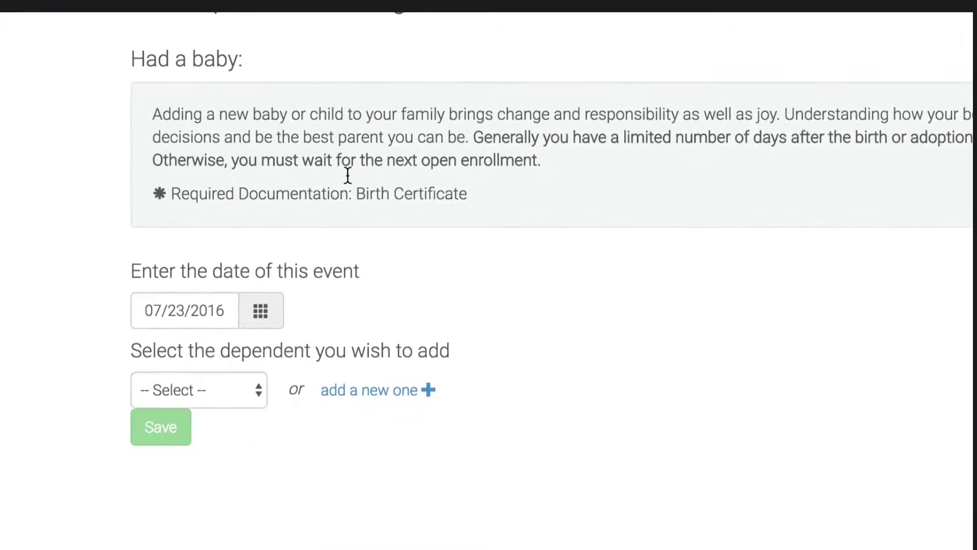
pyautogui.click(397, 394)
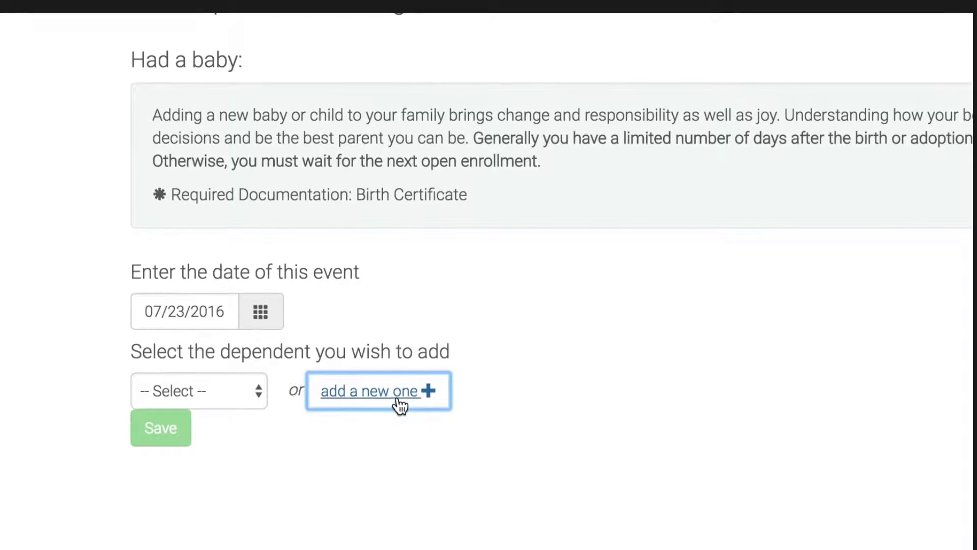
pyautogui.click(454, 91)
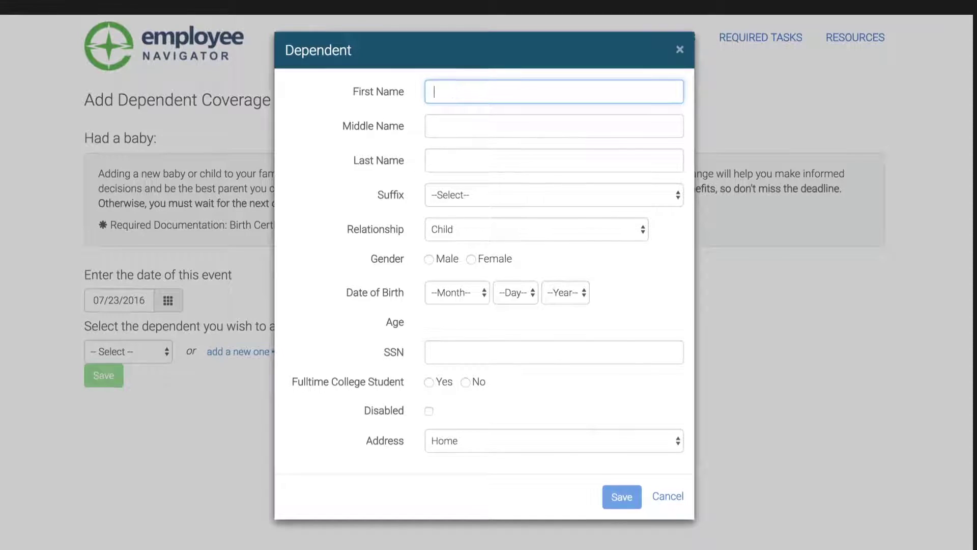
pyautogui.press('Tab')
pyautogui.press('Tab')
pyautogui.press('Tab')
pyautogui.press('Tab')
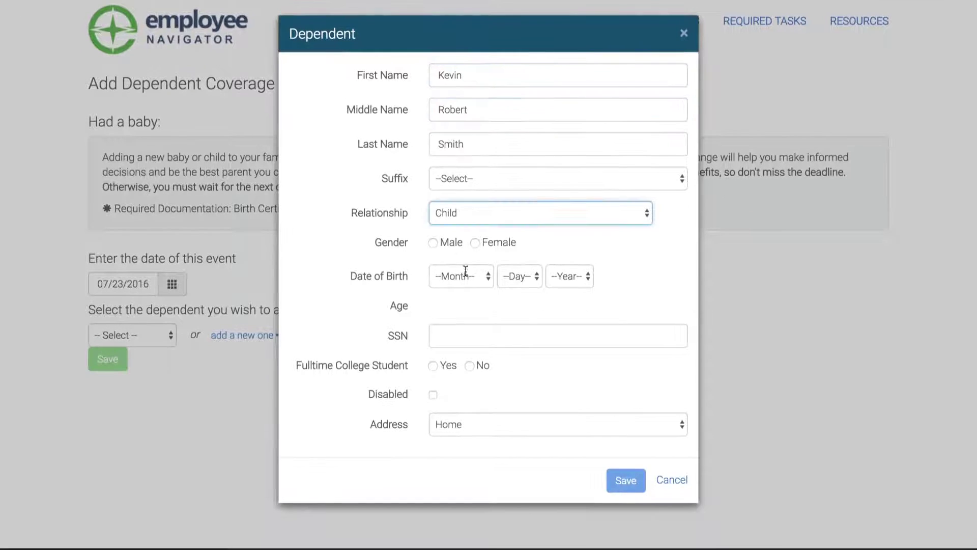
pyautogui.click(434, 243)
# Set birth date July 10, 2016, choose not a college student, and save the dependent.
pyautogui.click(460, 276)
pyautogui.click(476, 367)
pyautogui.click(519, 276)
pyautogui.click(566, 280)
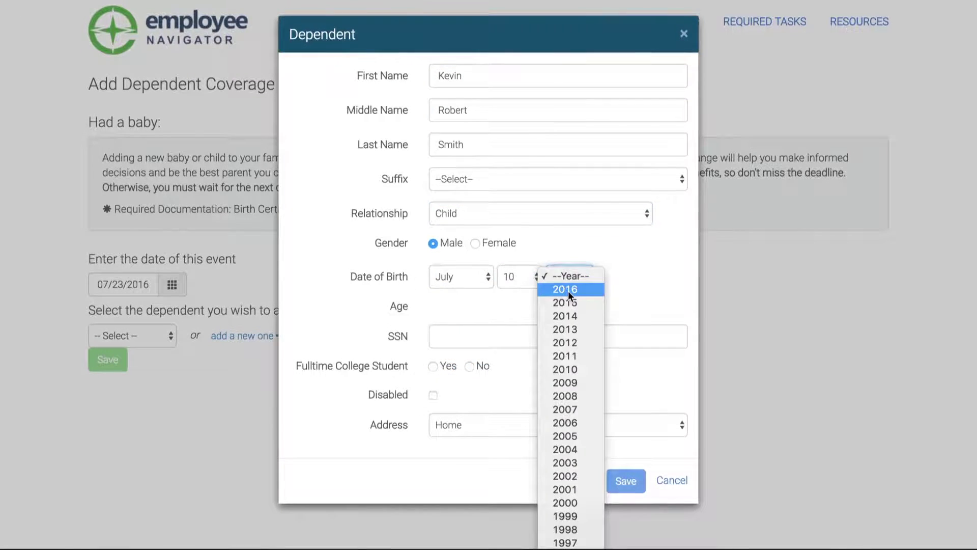
pyautogui.press('Escape')
pyautogui.write('2016')
pyautogui.click(479, 339)
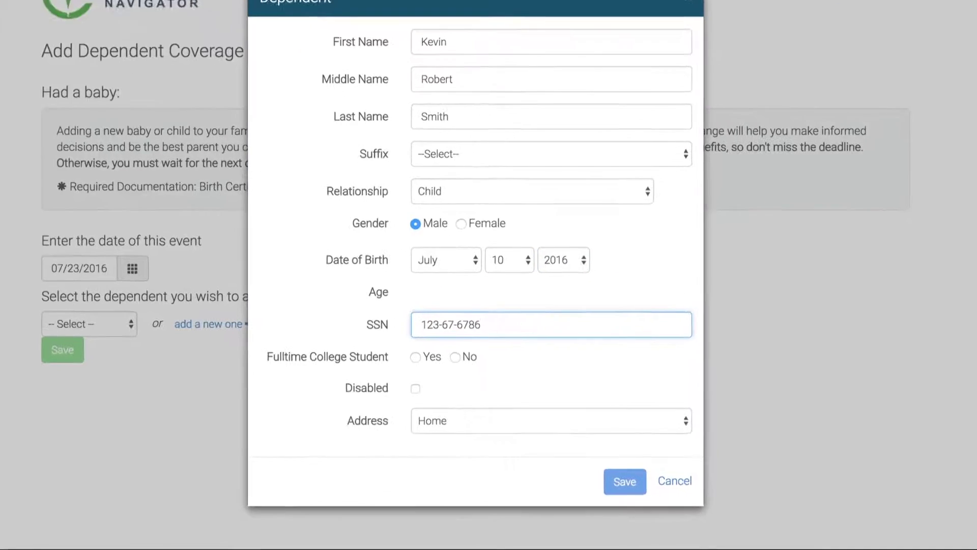
pyautogui.click(469, 366)
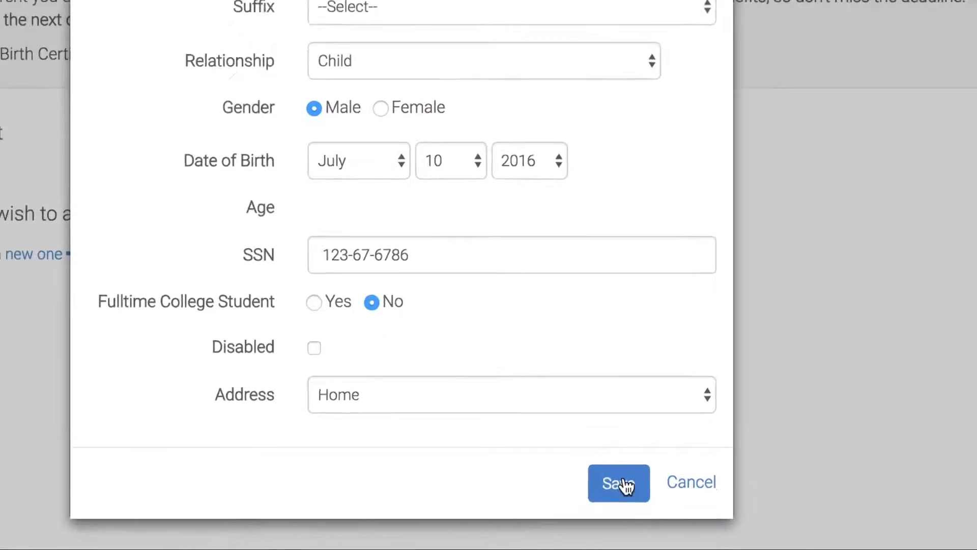
pyautogui.click(620, 486)
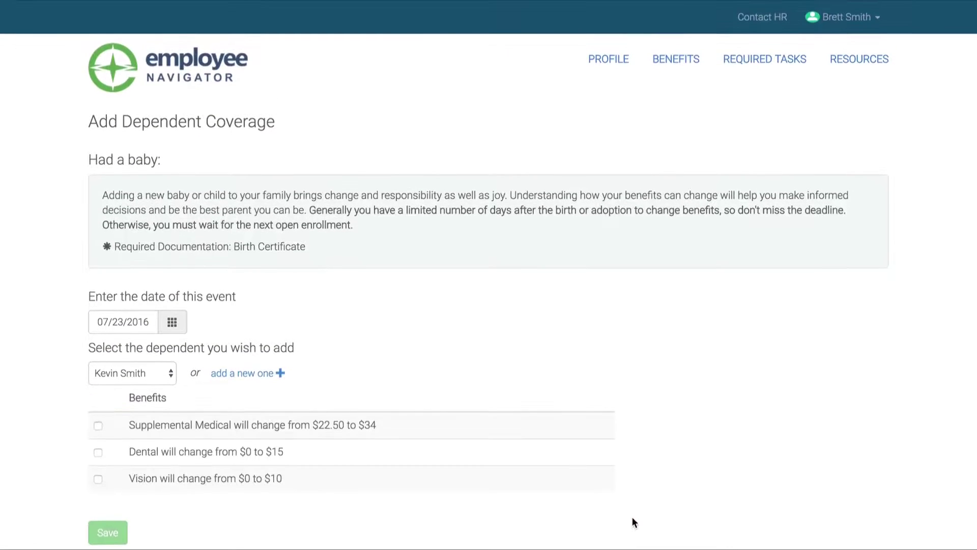